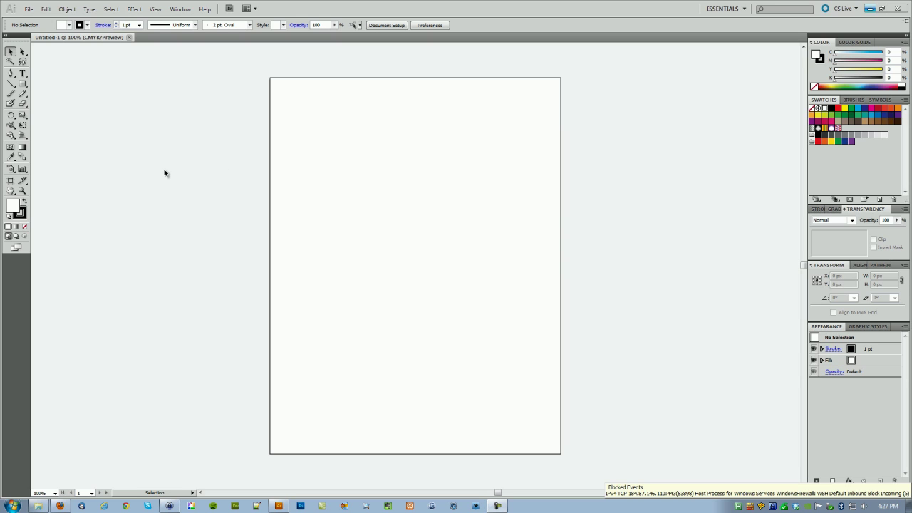
Draw a large 553 × 368 px rectangle across the upper page, fill it blue, and deselect it
{"action": "key", "text": "m"}
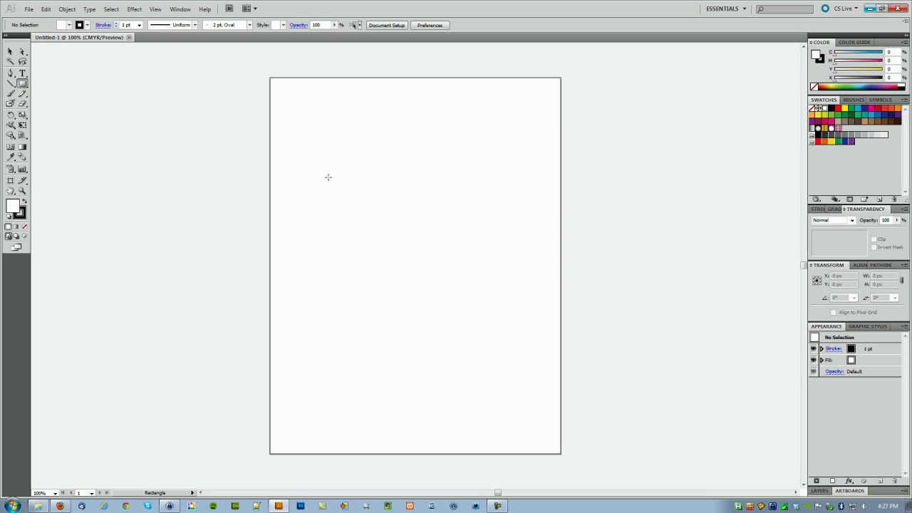
{"action": "left_click_drag", "start_coordinate": [288, 148], "coordinate": [544, 319]}
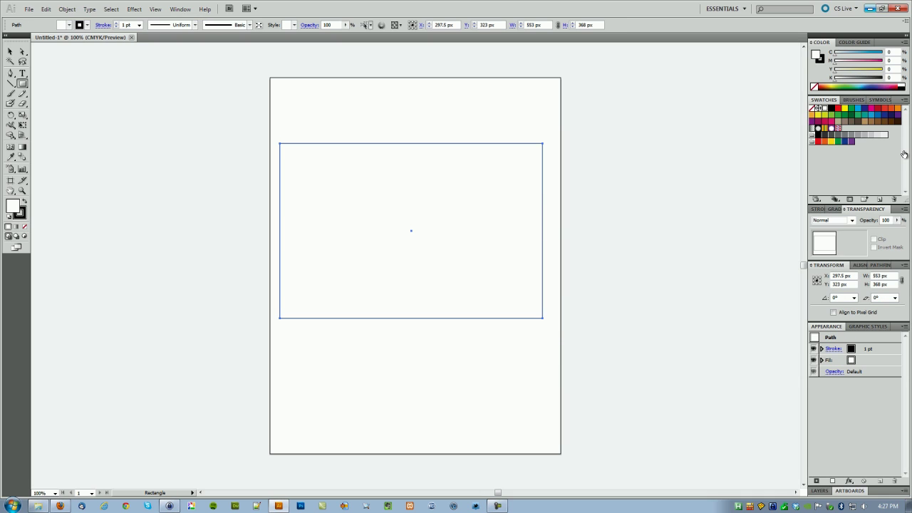
{"action": "left_click", "coordinate": [870, 114]}
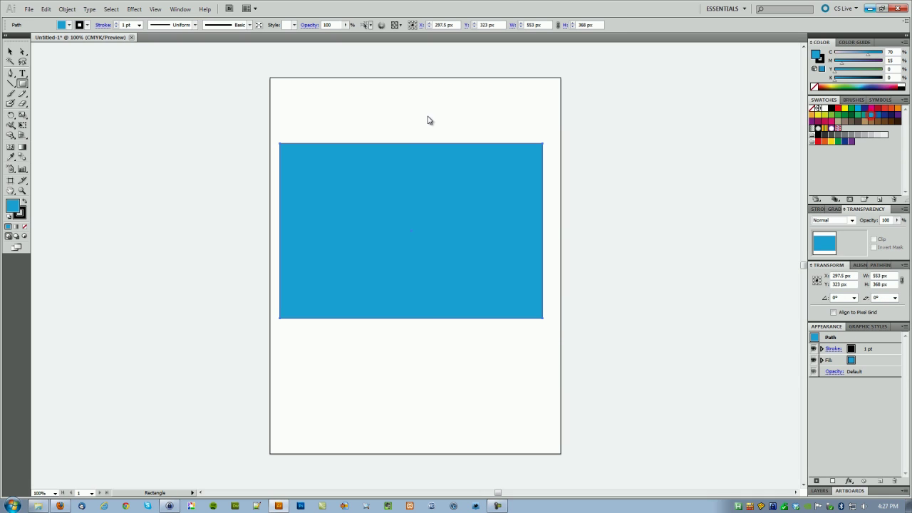
{"action": "left_click", "coordinate": [10, 52]}
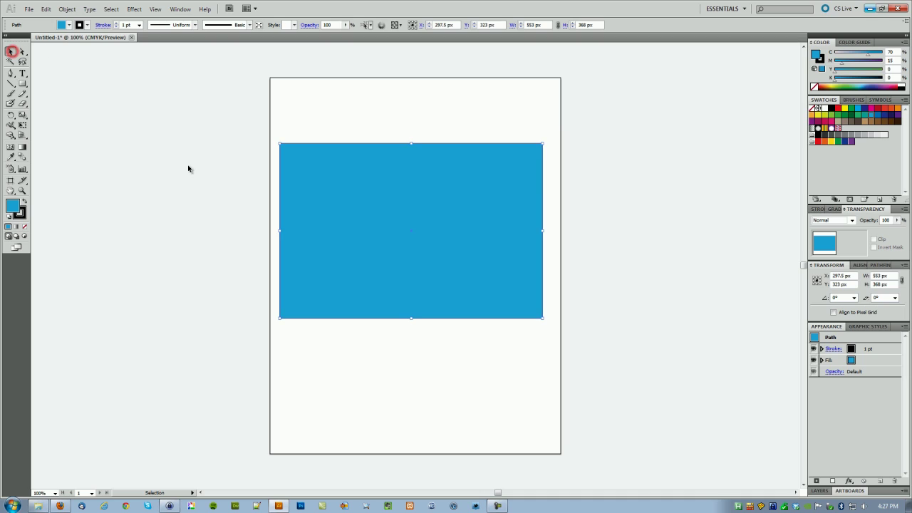
{"action": "left_click", "coordinate": [228, 196]}
{"action": "left_click", "coordinate": [125, 173]}
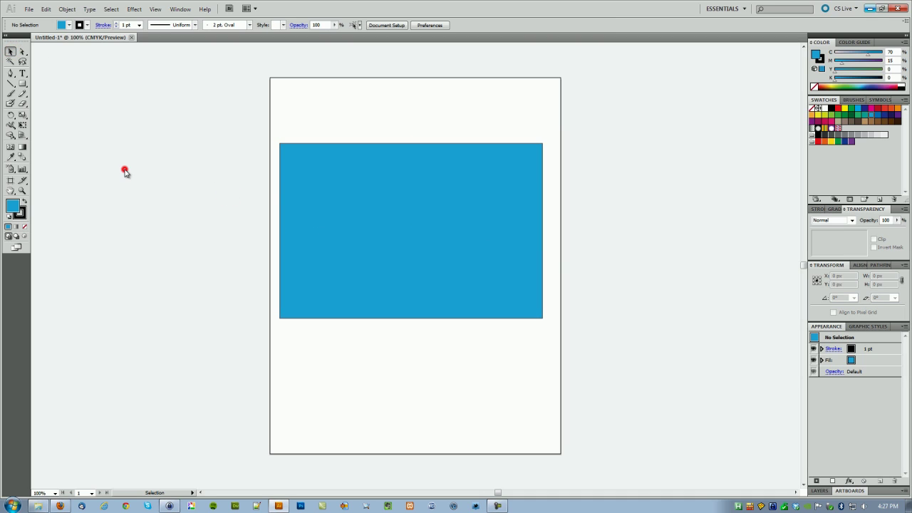
Draw a small 192 × 192 px square and move it over the rectangle's left edge
{"action": "left_click", "coordinate": [22, 83]}
{"action": "left_click_drag", "start_coordinate": [206, 187], "coordinate": [258, 279]}
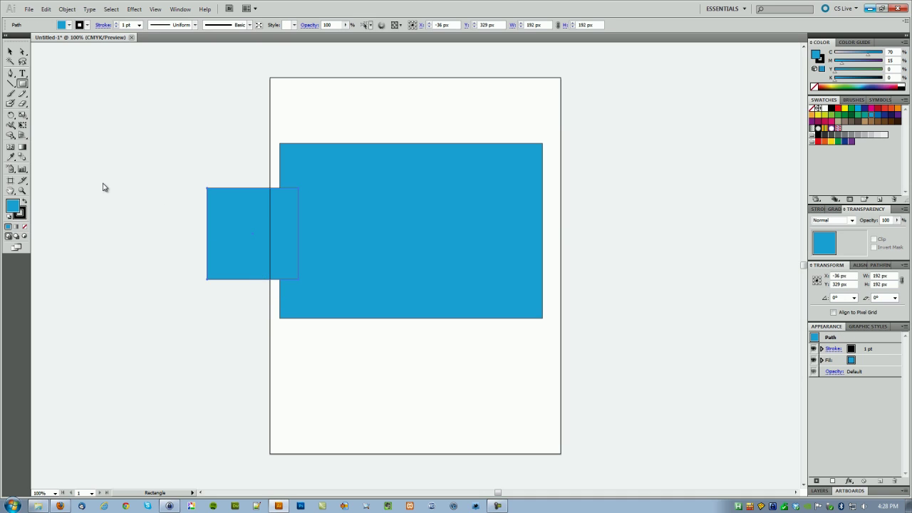
{"action": "left_click", "coordinate": [10, 51]}
{"action": "left_click_drag", "start_coordinate": [230, 218], "coordinate": [367, 288]}
{"action": "left_click", "coordinate": [200, 212]}
{"action": "key", "text": "ctrl+plus"}
Set the square's stroke to None, nudge it into place, and arrange it in front
{"action": "left_click", "coordinate": [267, 279]}
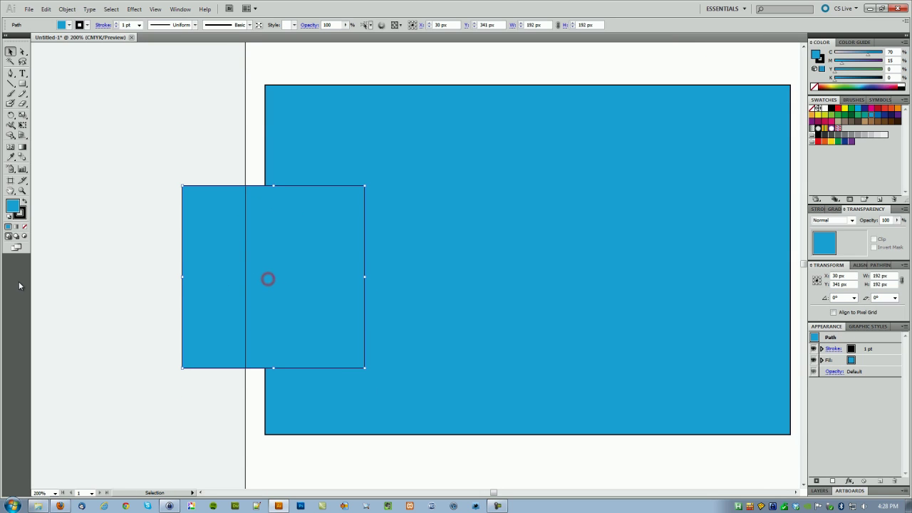
{"action": "left_click", "coordinate": [20, 217]}
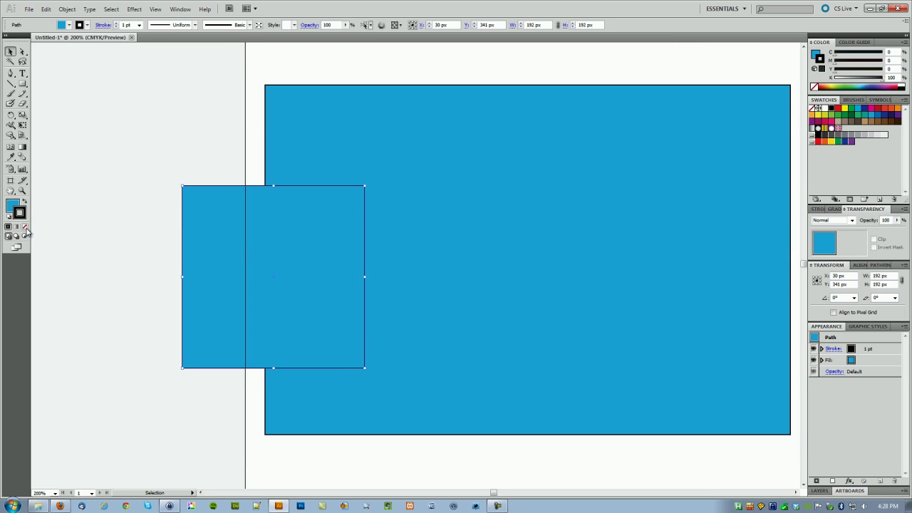
{"action": "left_click", "coordinate": [24, 227]}
{"action": "left_click", "coordinate": [12, 205]}
{"action": "left_click", "coordinate": [68, 210]}
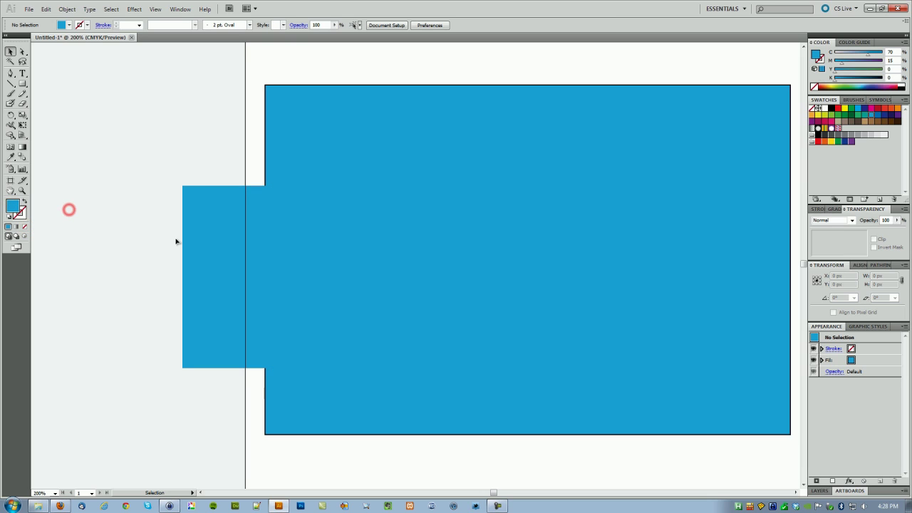
{"action": "left_click", "coordinate": [194, 243]}
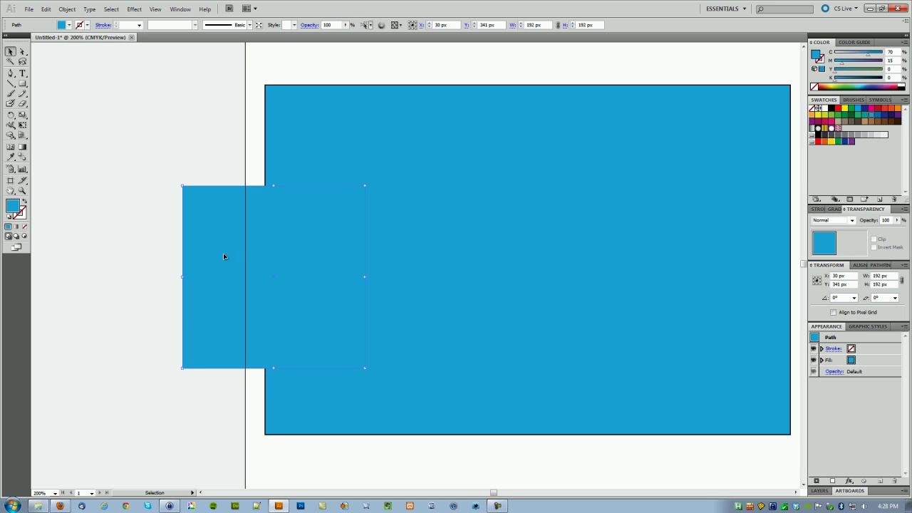
{"action": "left_click_drag", "start_coordinate": [224, 254], "coordinate": [226, 253]}
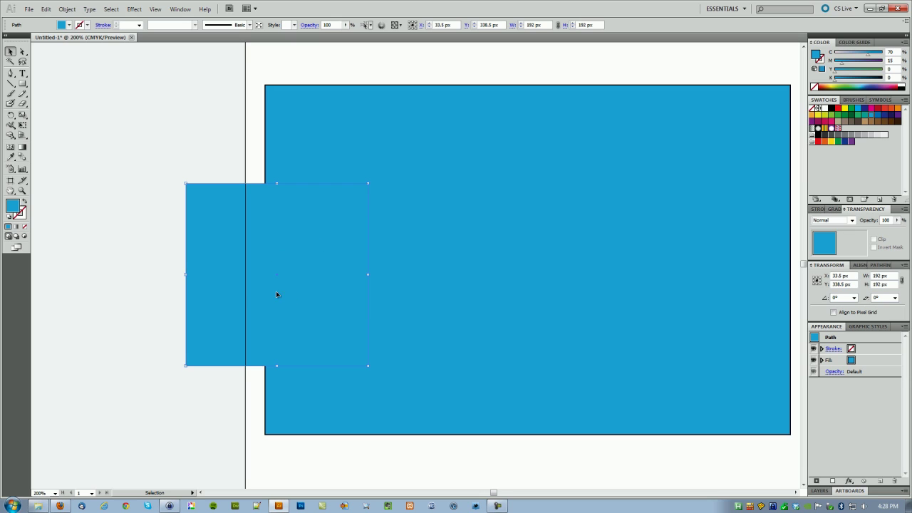
{"action": "key", "text": "ctrl+shift+bracketleft"}
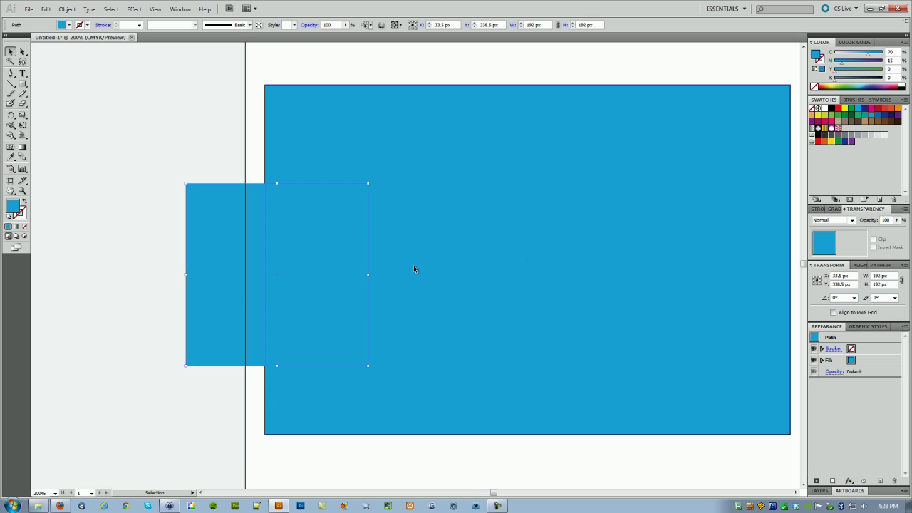
{"action": "key", "text": "ctrl+shift+bracketright"}
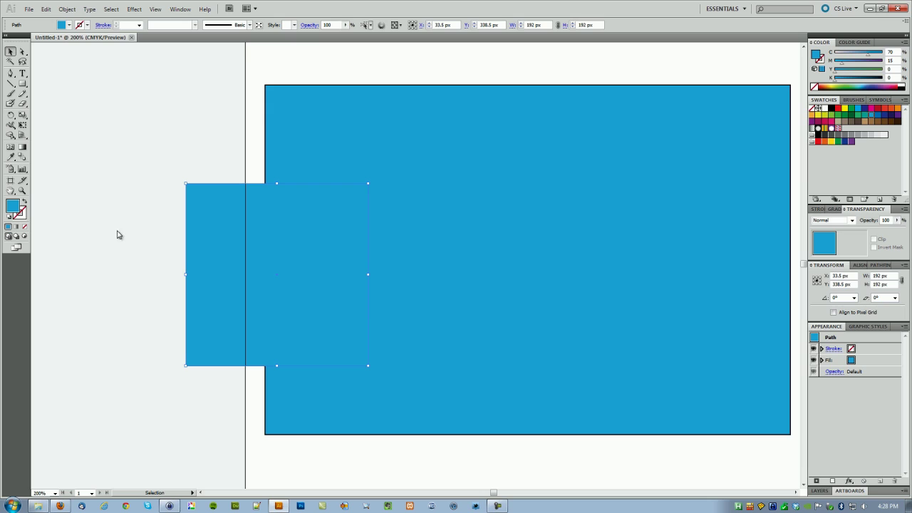
Change the small square's fill from bright blue to dark teal 196782
{"action": "double_click", "coordinate": [11, 208]}
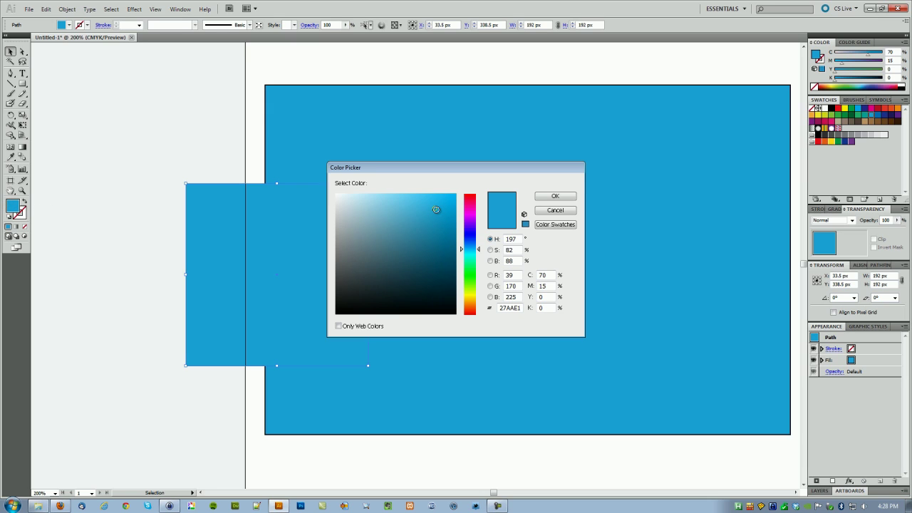
{"action": "left_click_drag", "start_coordinate": [434, 209], "coordinate": [434, 253]}
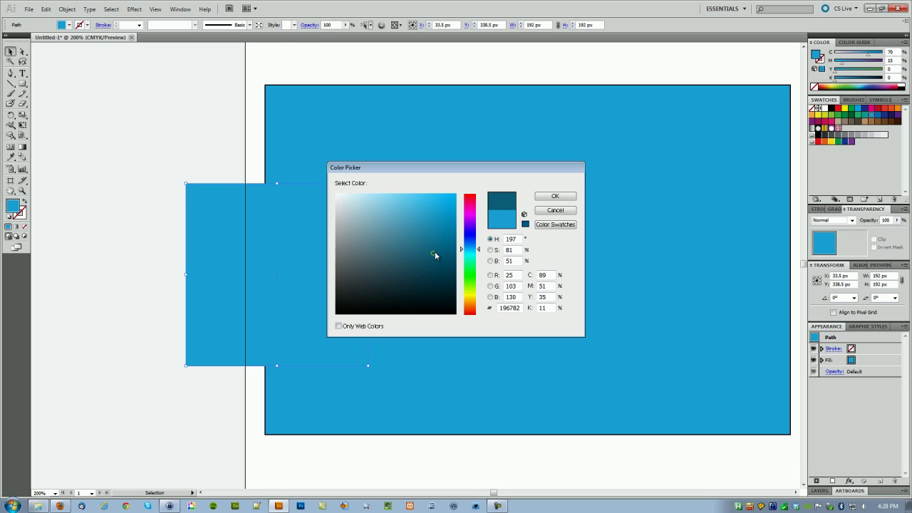
{"action": "left_click", "coordinate": [548, 198]}
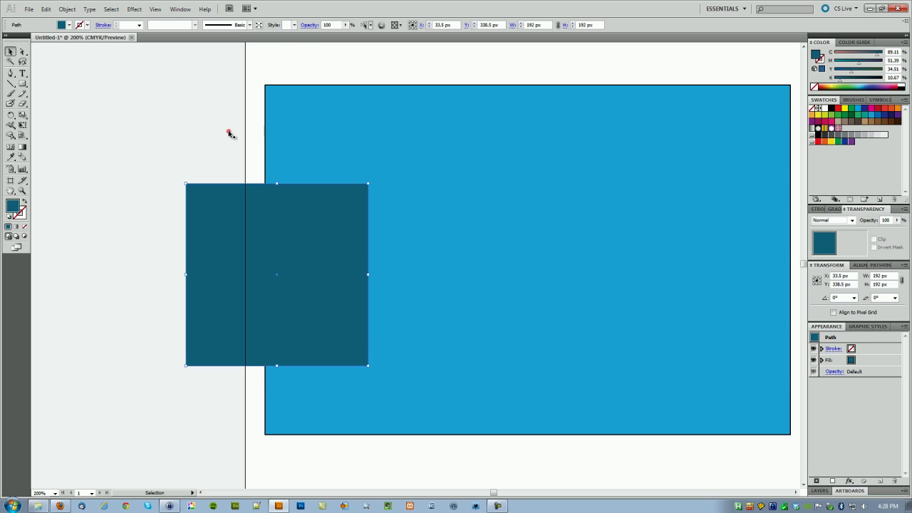
Reselect the dark teal square and show the Window menu's panel list
{"action": "left_click", "coordinate": [229, 134]}
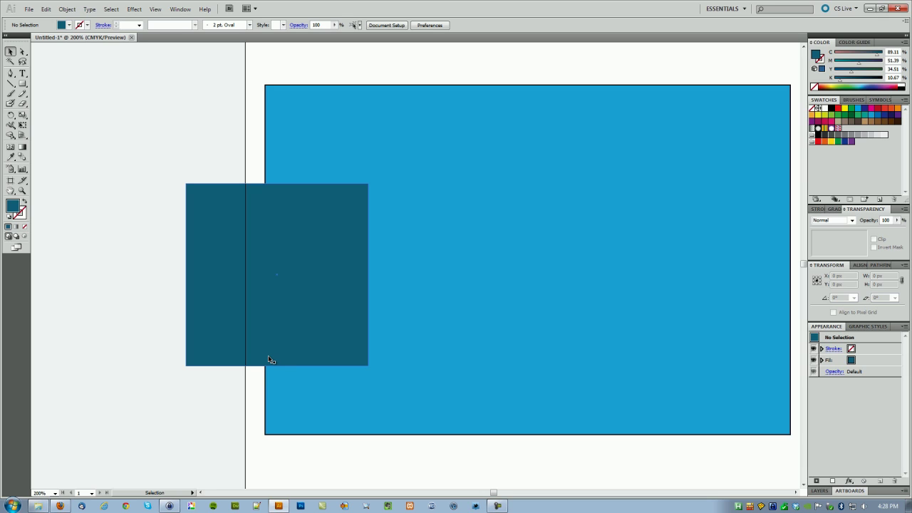
{"action": "left_click", "coordinate": [334, 272]}
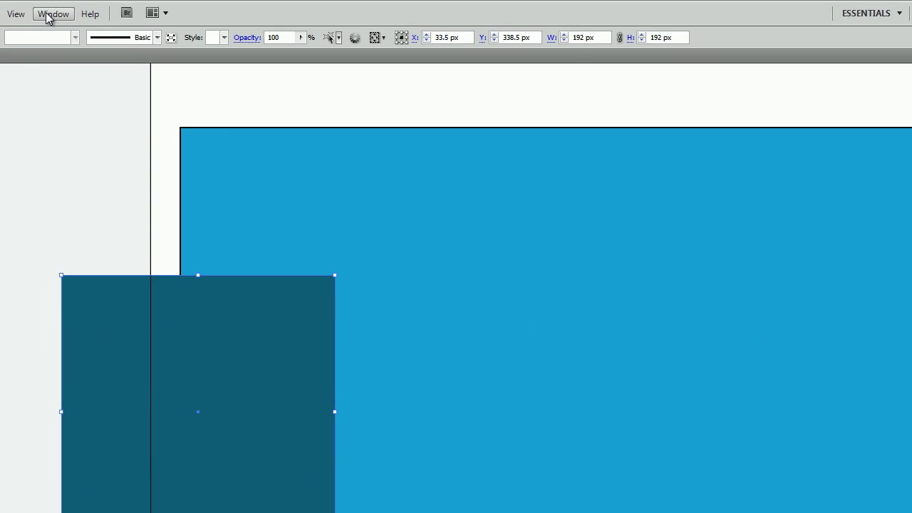
{"action": "left_click", "coordinate": [179, 9]}
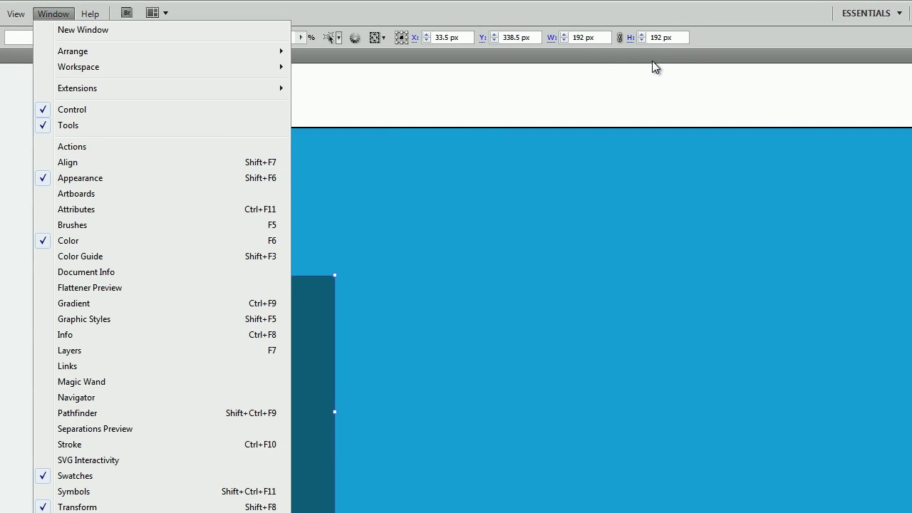
Add two new fills to the square in the Appearance panel, making three dark teal fills
{"action": "left_click", "coordinate": [688, 10]}
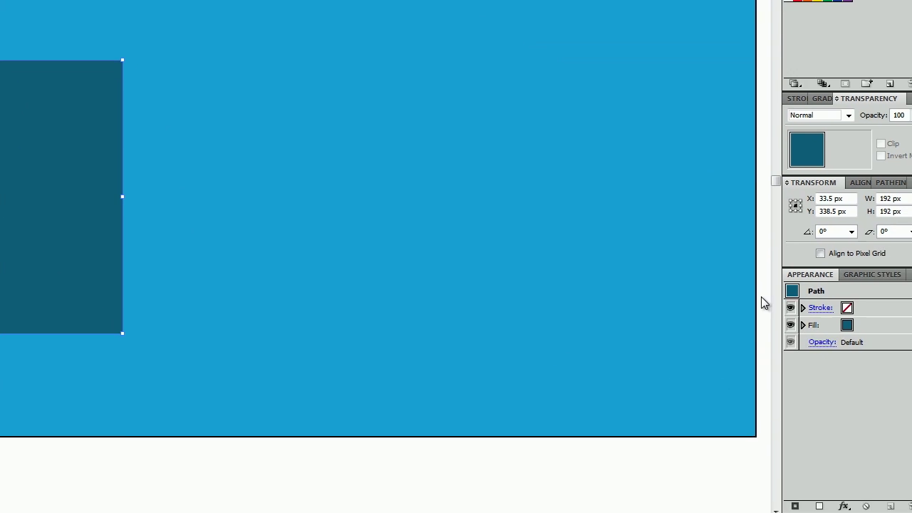
{"action": "left_click", "coordinate": [868, 325]}
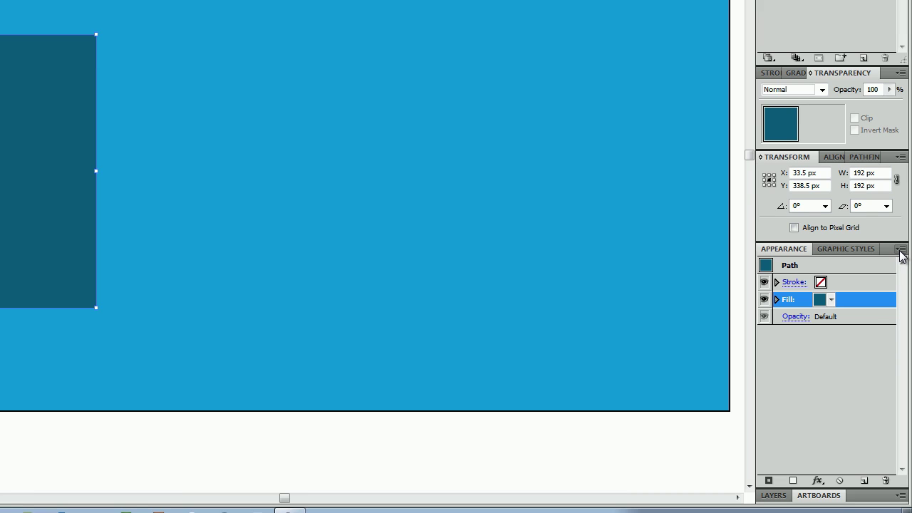
{"action": "left_click", "coordinate": [900, 250]}
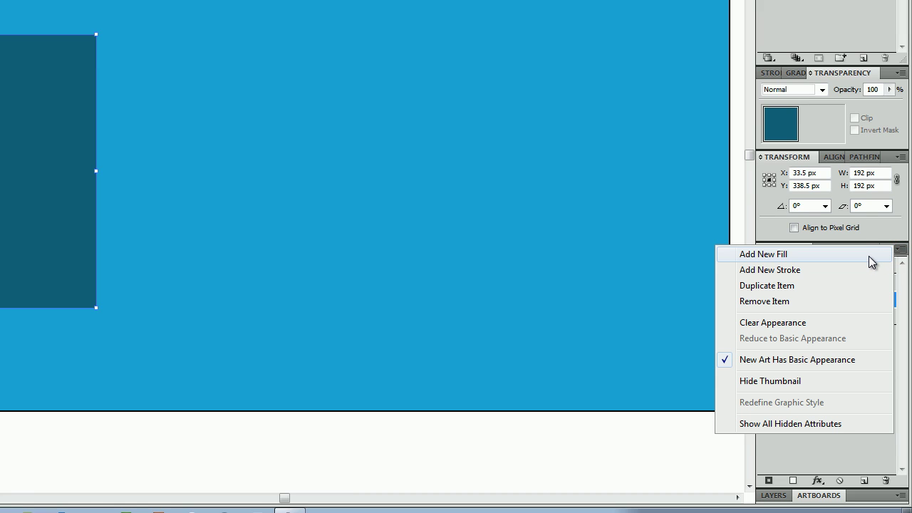
{"action": "left_click", "coordinate": [871, 254]}
{"action": "left_click", "coordinate": [900, 251]}
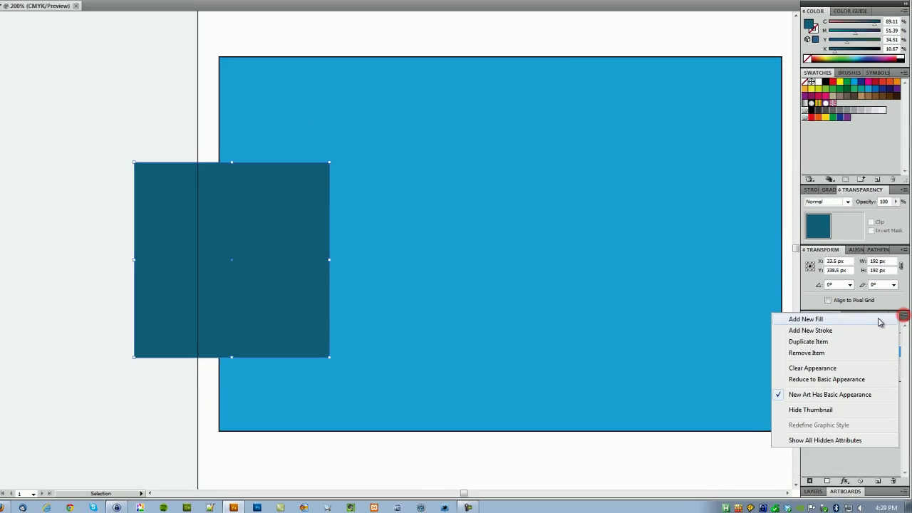
{"action": "left_click", "coordinate": [880, 322]}
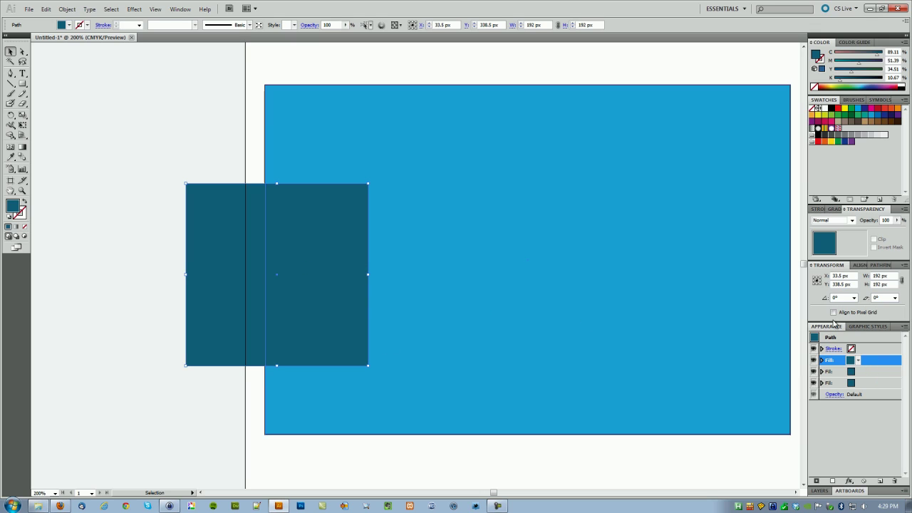
Recolour the square's middle fill to darker teal 0F3D49
{"action": "left_click", "coordinate": [859, 373]}
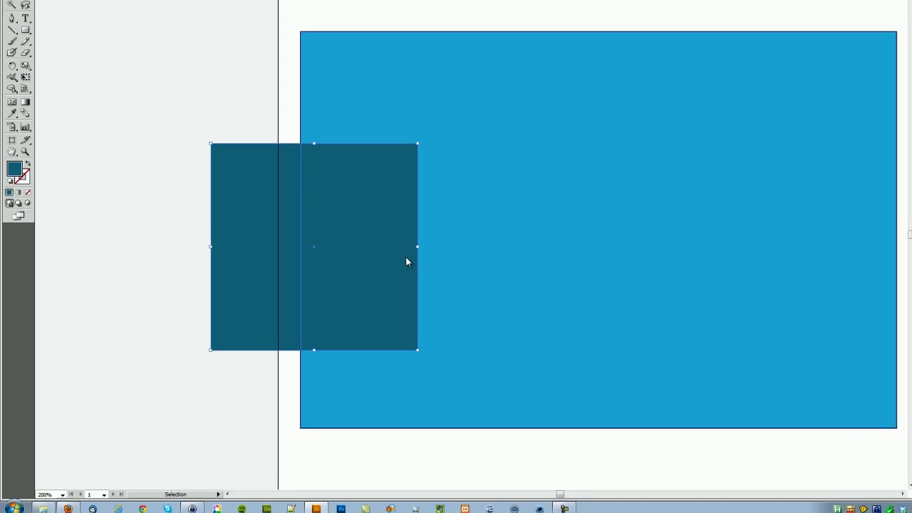
{"action": "double_click", "coordinate": [13, 206]}
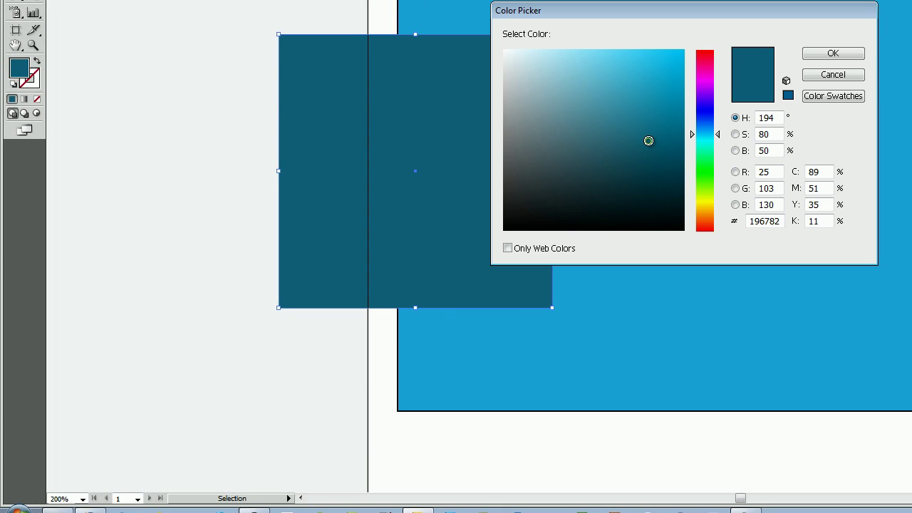
{"action": "left_click_drag", "start_coordinate": [648, 140], "coordinate": [649, 154]}
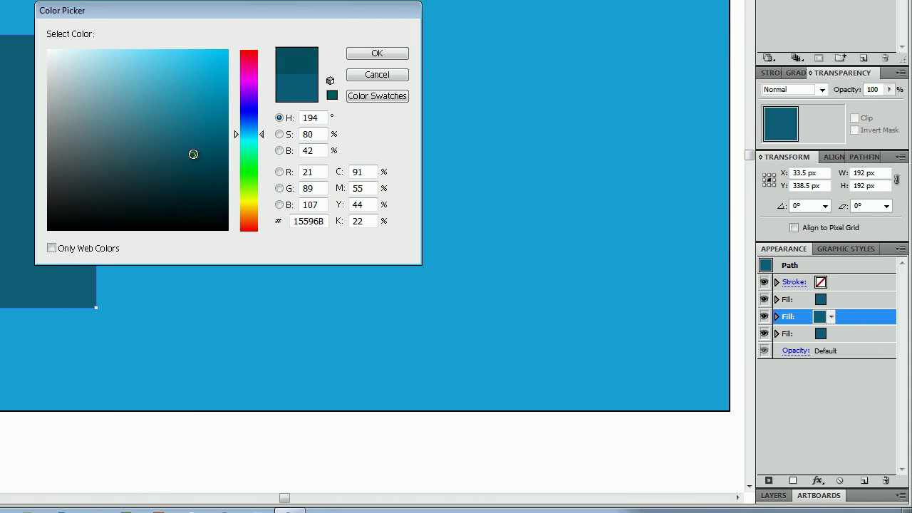
{"action": "left_click_drag", "start_coordinate": [194, 154], "coordinate": [192, 180]}
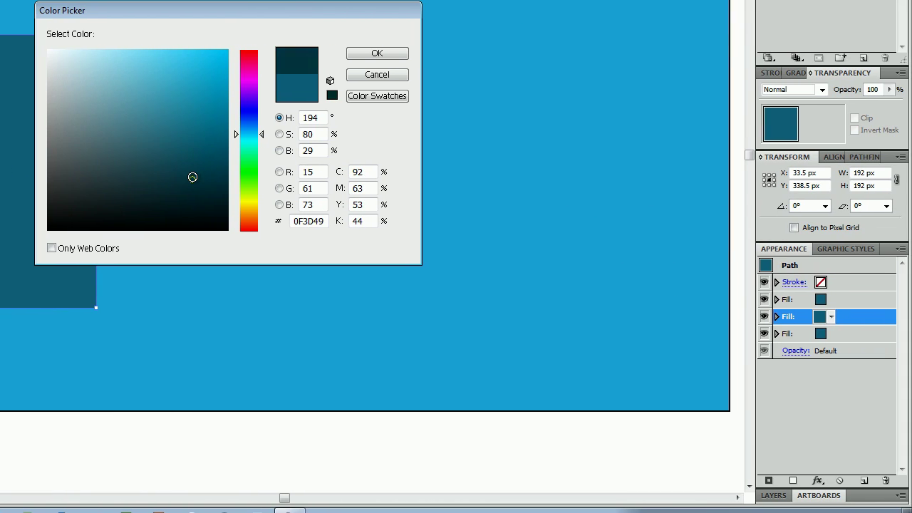
{"action": "left_click", "coordinate": [374, 54]}
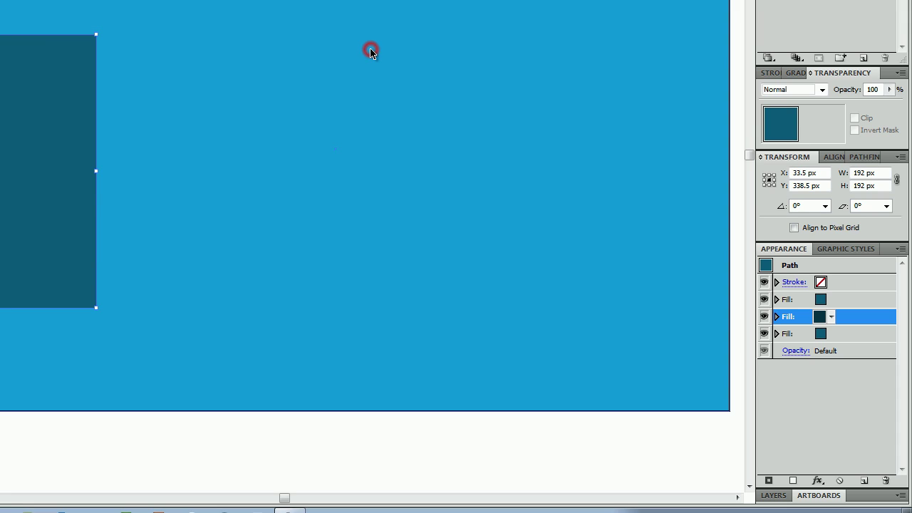
{"action": "left_click", "coordinate": [838, 334]}
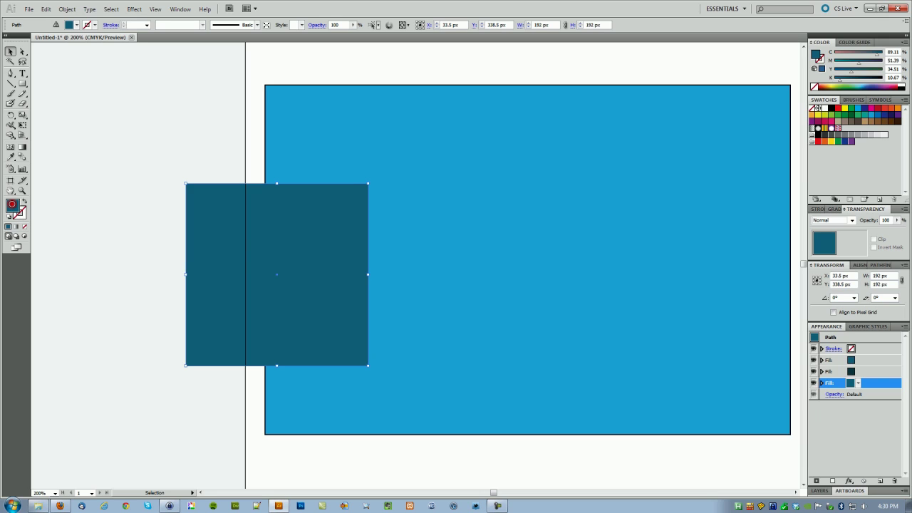
Set the square's bottom fill colour to light blue 2FC3EA
{"action": "double_click", "coordinate": [12, 205]}
{"action": "left_click_drag", "start_coordinate": [431, 253], "coordinate": [432, 202]}
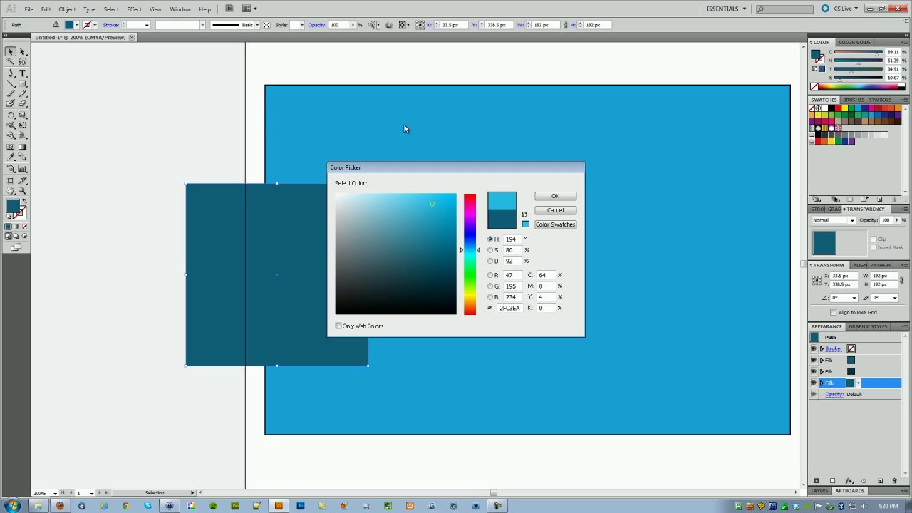
{"action": "left_click", "coordinate": [563, 198]}
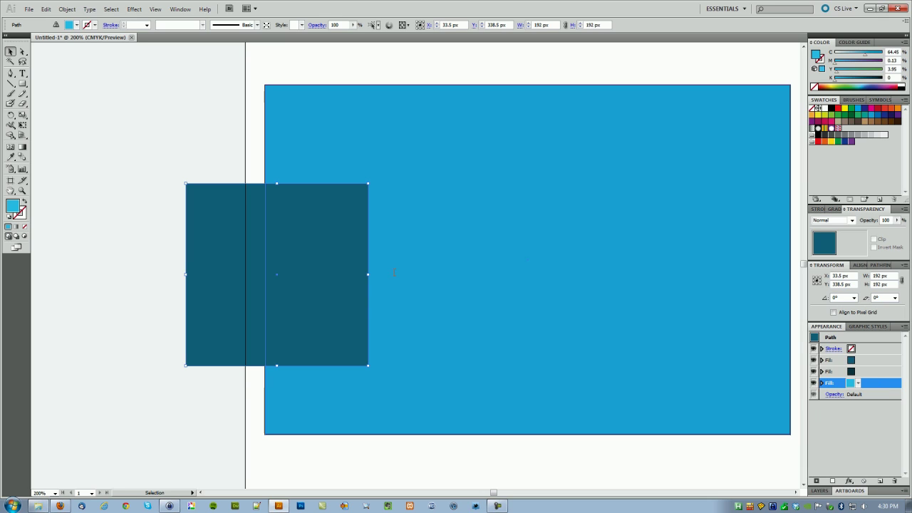
Apply a Distort & Transform > Transform effect moving the light-blue fill 1 px vertically
{"action": "left_click", "coordinate": [135, 10]}
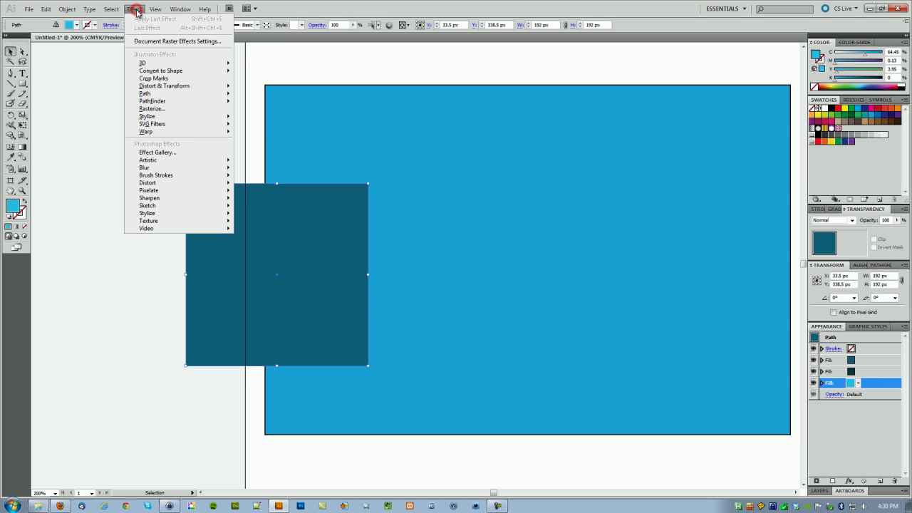
{"action": "mouse_move", "coordinate": [146, 87]}
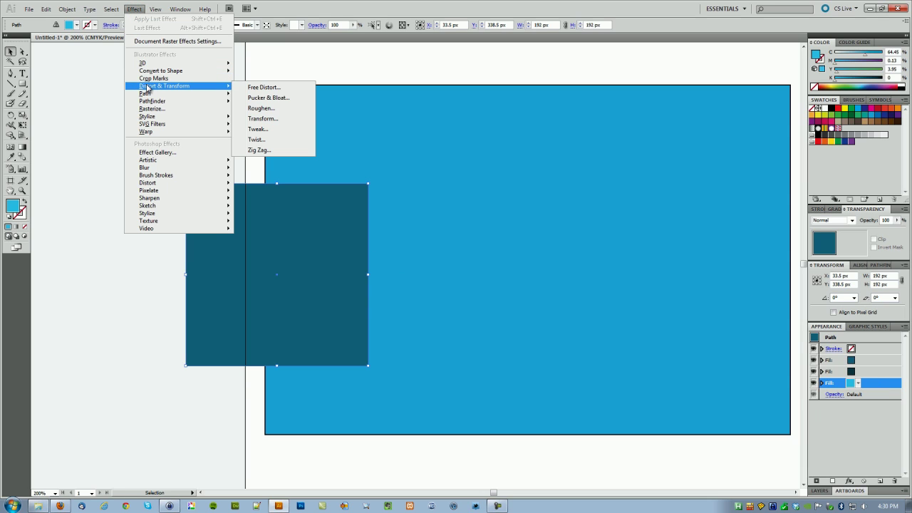
{"action": "left_click", "coordinate": [279, 119]}
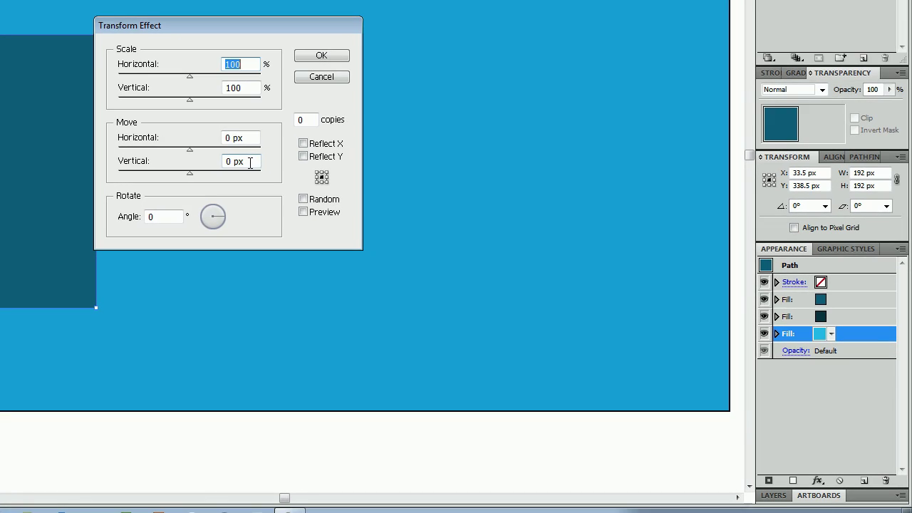
{"action": "left_click", "coordinate": [470, 269]}
{"action": "double_click", "coordinate": [247, 164]}
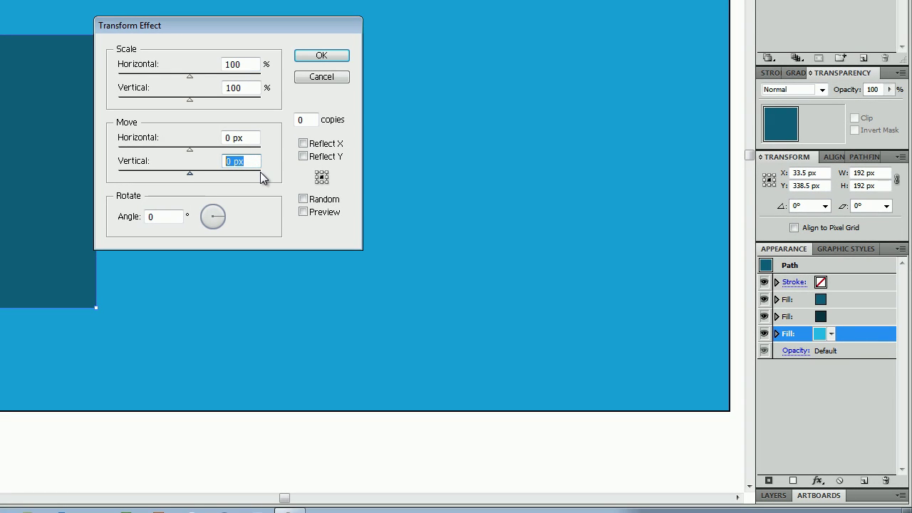
{"action": "type", "text": "1"}
{"action": "left_click", "coordinate": [312, 58]}
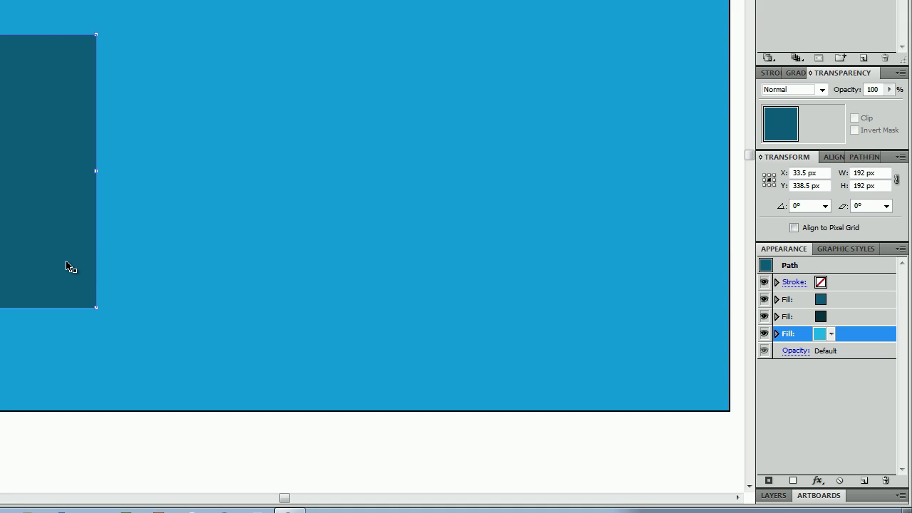
Give the dark middle fill a Transform effect with Move Vertical set to -1 px
{"action": "left_click", "coordinate": [837, 318]}
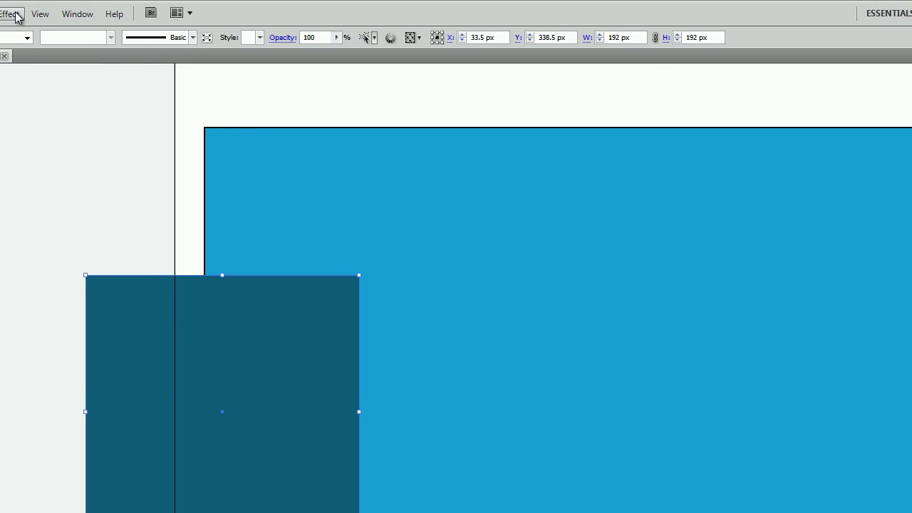
{"action": "left_click", "coordinate": [13, 15]}
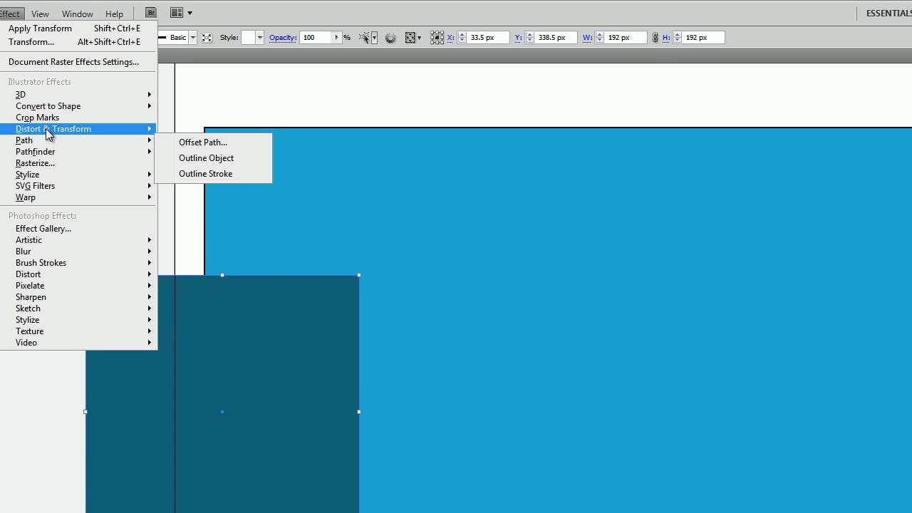
{"action": "mouse_move", "coordinate": [43, 128]}
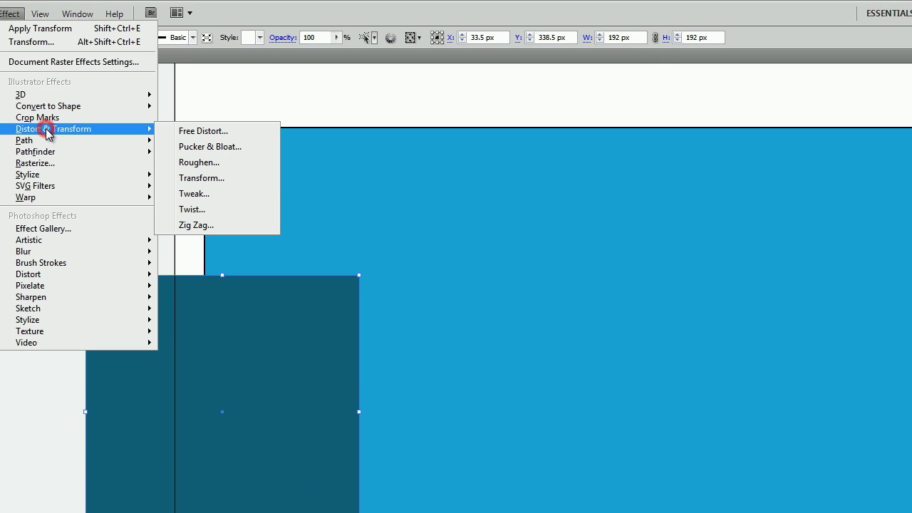
{"action": "left_click", "coordinate": [220, 180]}
{"action": "double_click", "coordinate": [515, 401]}
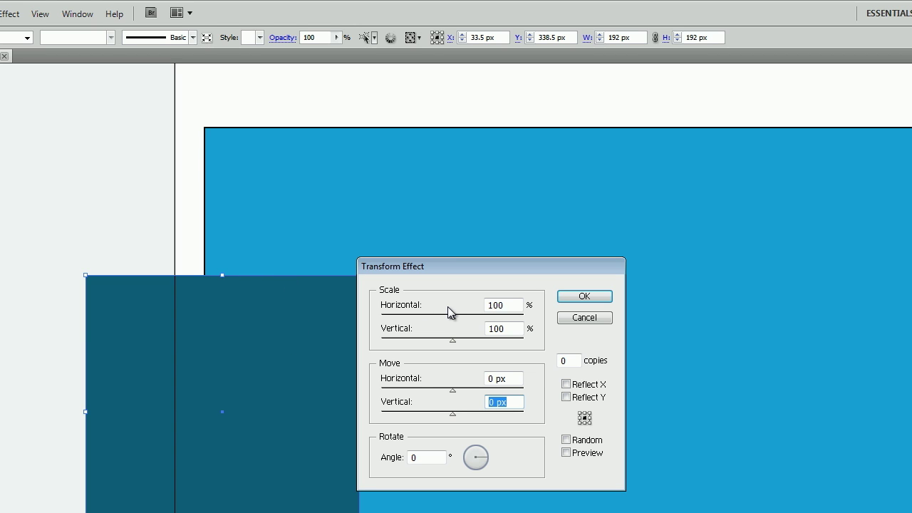
{"action": "type", "text": "-1"}
{"action": "left_click", "coordinate": [593, 298]}
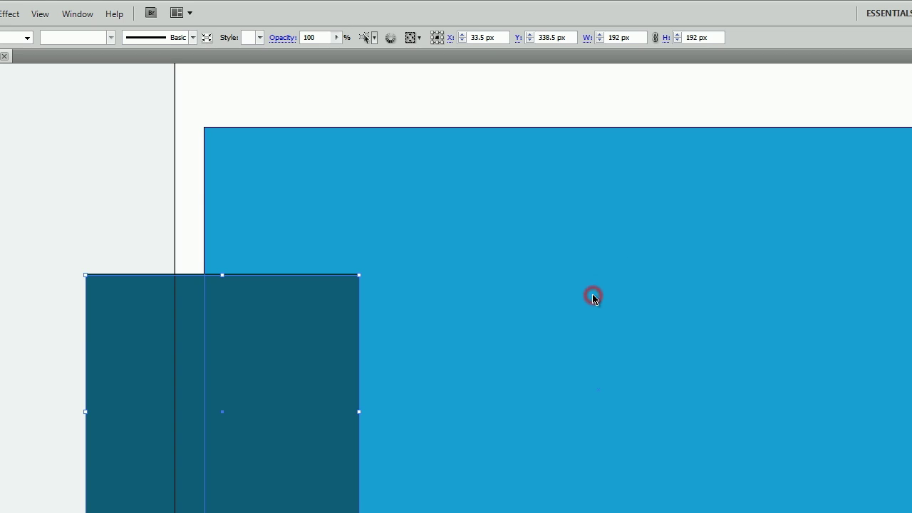
Drag the dark square onto the top-left of the blue artboard and reselect it
{"action": "left_click", "coordinate": [45, 207]}
{"action": "left_click_drag", "start_coordinate": [201, 387], "coordinate": [354, 270]}
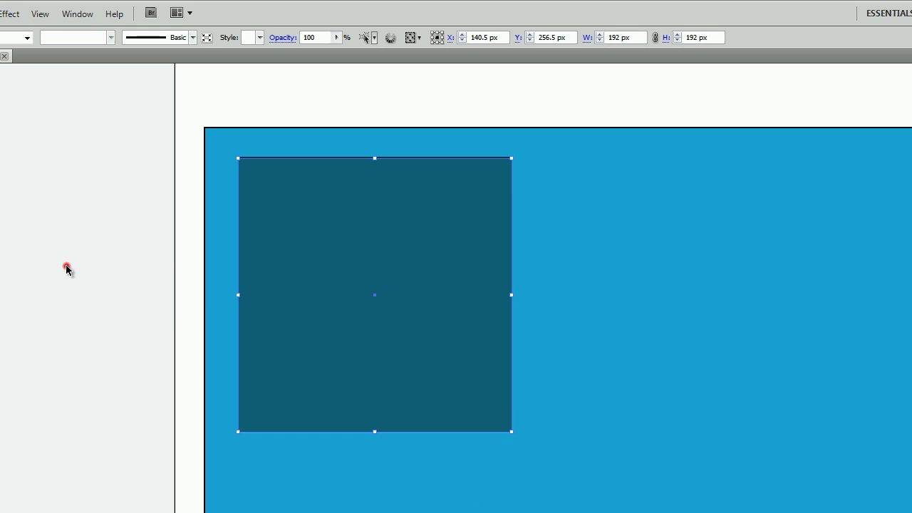
{"action": "left_click", "coordinate": [66, 265]}
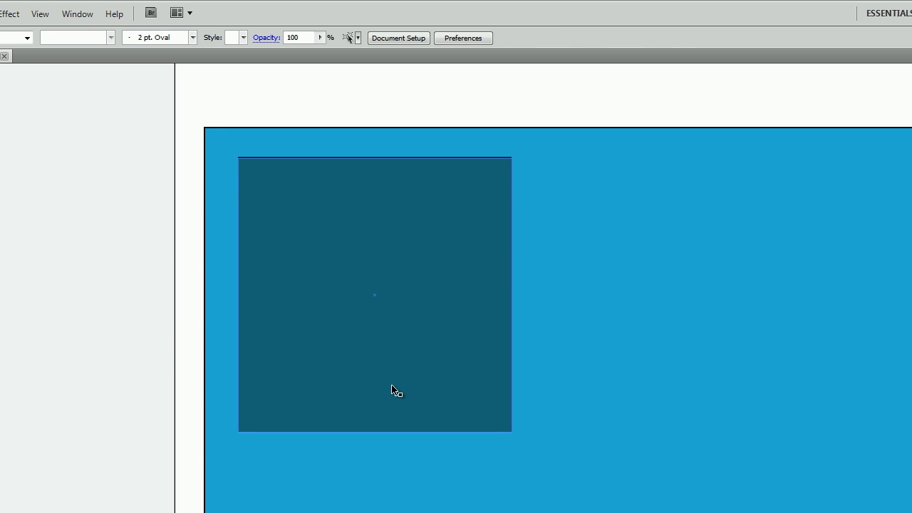
{"action": "left_click", "coordinate": [54, 181]}
{"action": "left_click", "coordinate": [352, 297]}
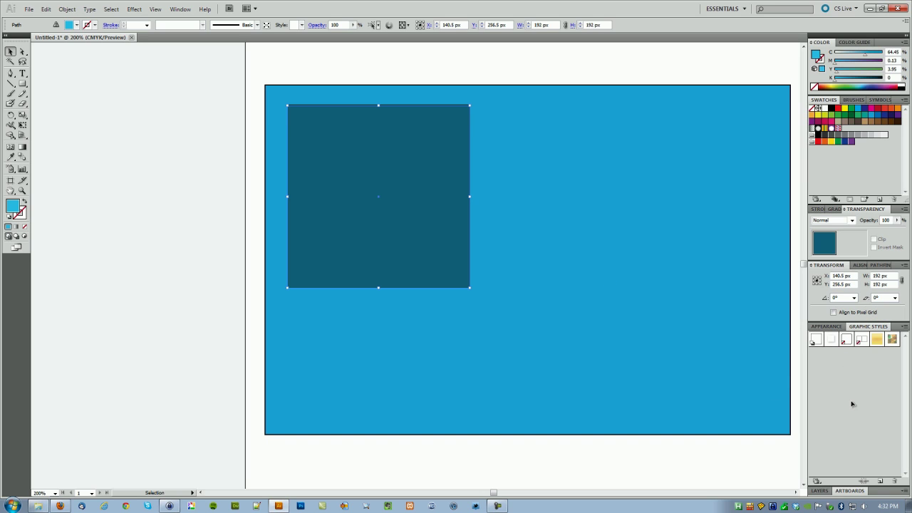
Drag the dark square into the Graphic Styles panel to save its letterpress look as a new style
{"action": "left_click", "coordinate": [180, 10]}
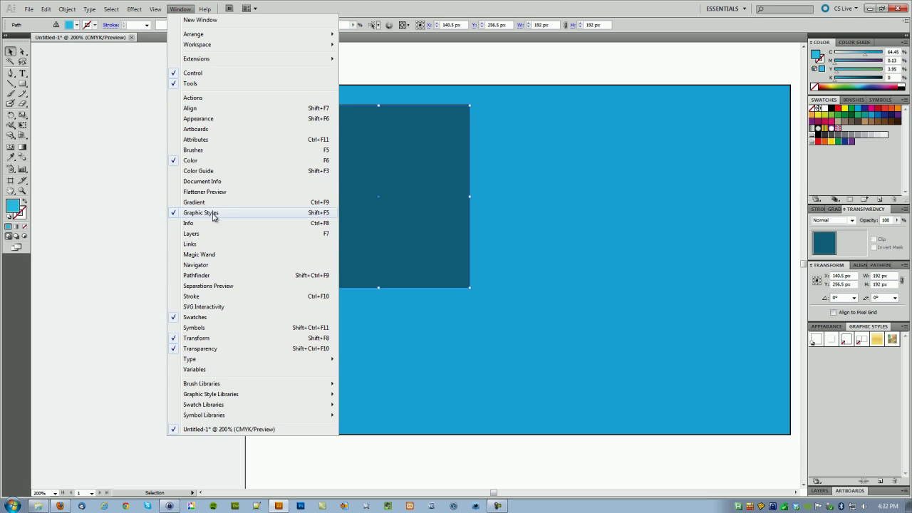
{"action": "left_click", "coordinate": [126, 221]}
{"action": "left_click", "coordinate": [126, 220]}
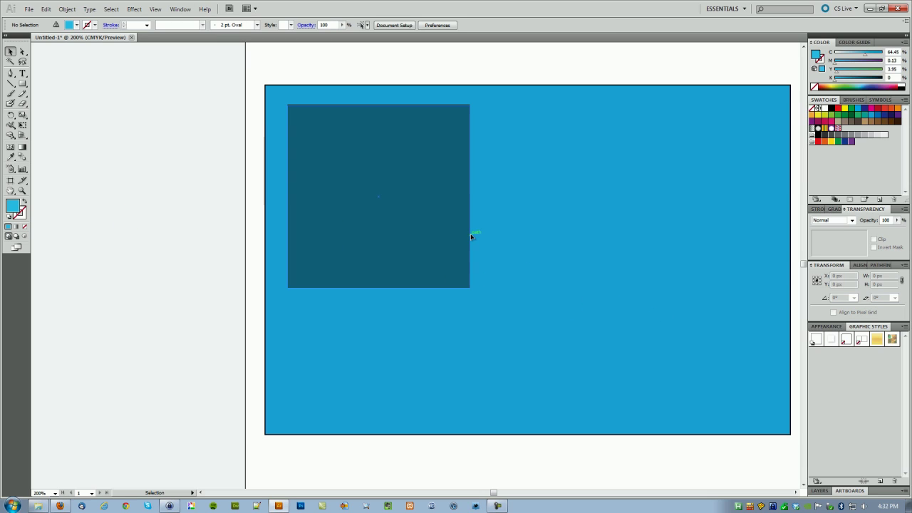
{"action": "left_click", "coordinate": [387, 219]}
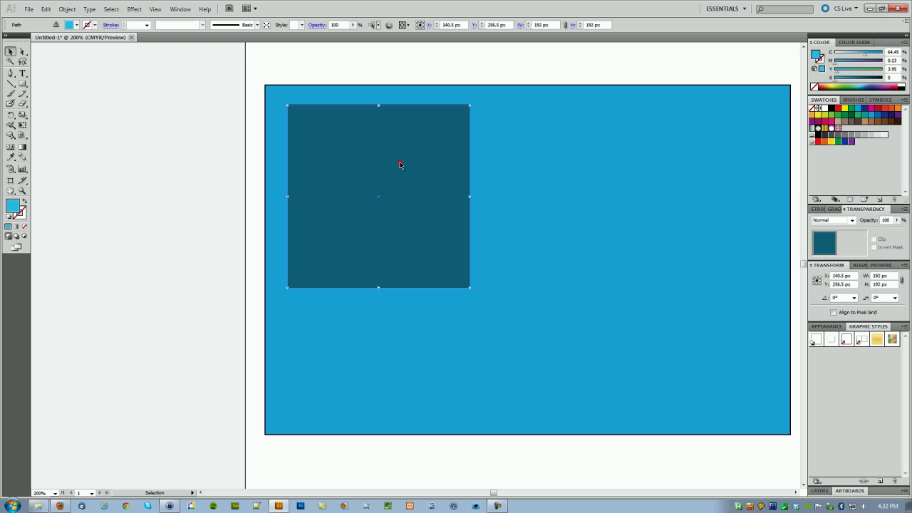
{"action": "left_click_drag", "start_coordinate": [400, 162], "coordinate": [837, 370]}
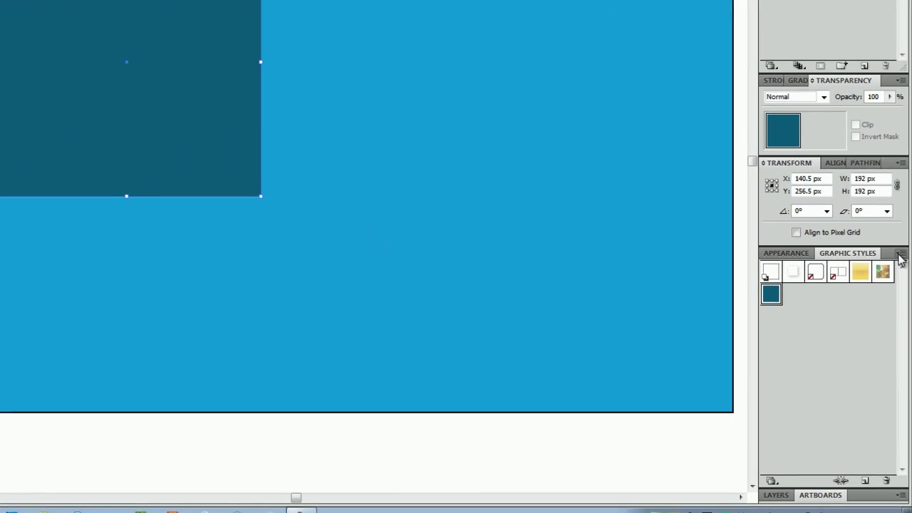
{"action": "left_click", "coordinate": [901, 255]}
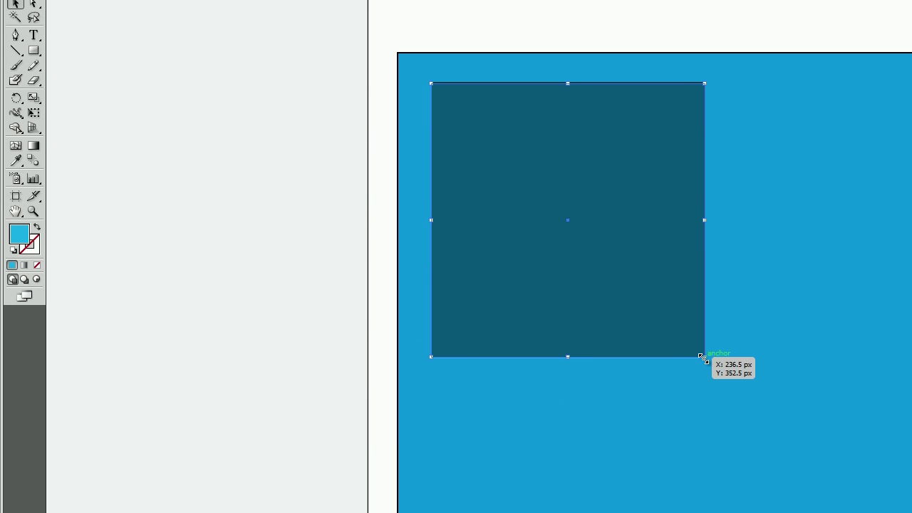
Shrink the dark square by dragging its bottom-right corner inward
{"action": "left_click_drag", "start_coordinate": [704, 356], "coordinate": [634, 286]}
{"action": "left_click", "coordinate": [249, 228]}
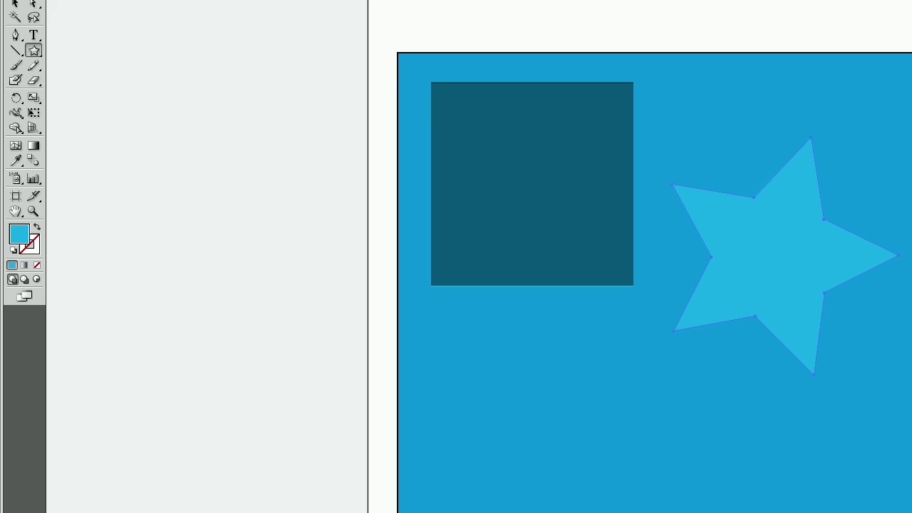
{"action": "left_click", "coordinate": [15, 4]}
{"action": "left_click", "coordinate": [116, 74]}
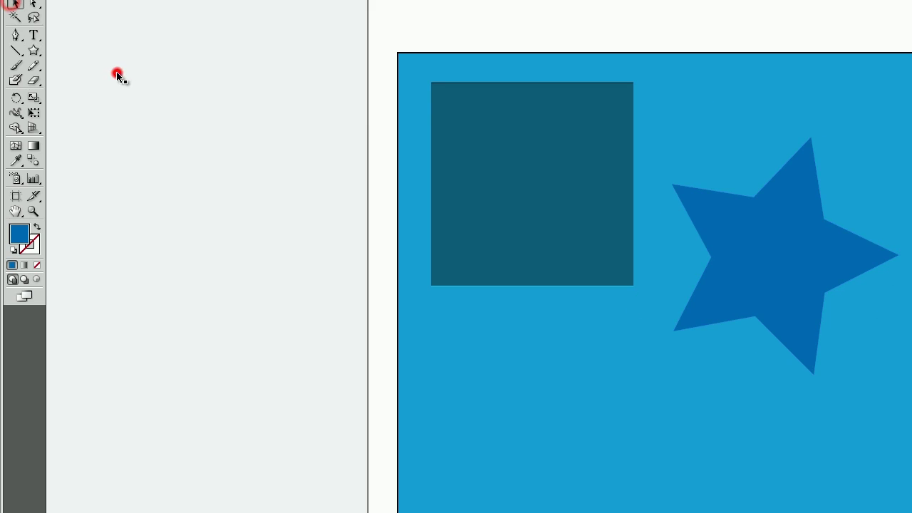
Duplicate the blue star to its right and give the copy the teal letterpress style
{"action": "left_click", "coordinate": [788, 308]}
{"action": "left_click_drag", "start_coordinate": [530, 252], "coordinate": [687, 221]}
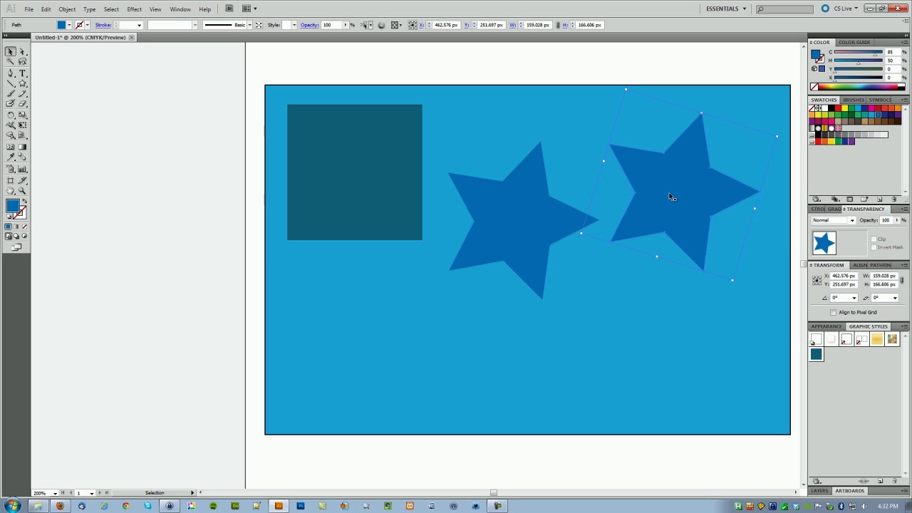
{"action": "left_click", "coordinate": [816, 355]}
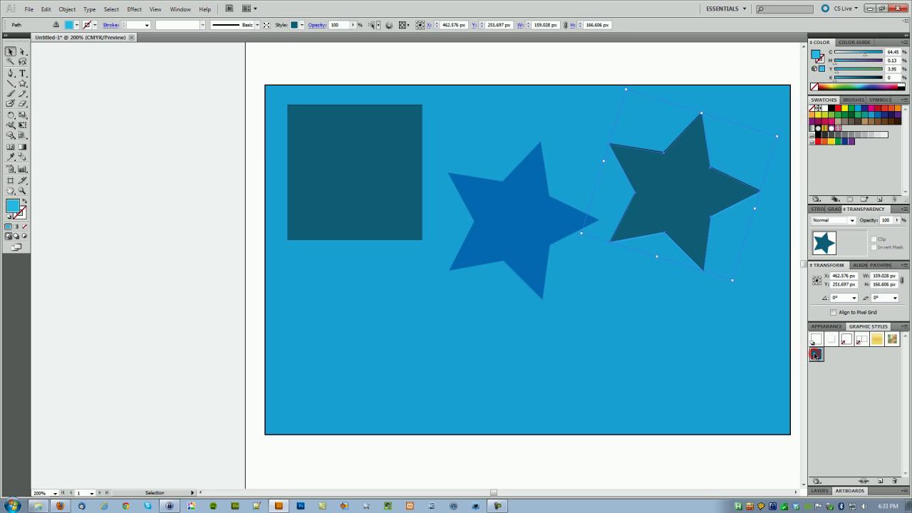
{"action": "left_click", "coordinate": [635, 63]}
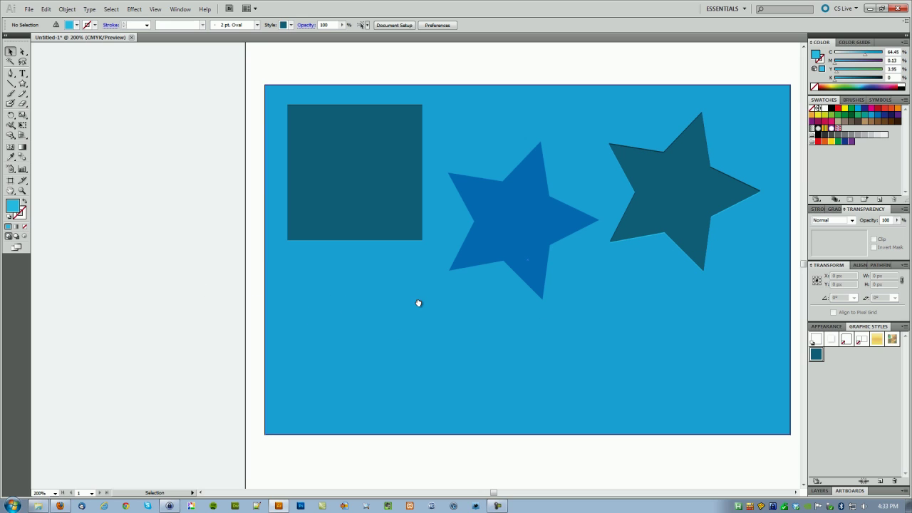
{"action": "left_click_drag", "start_coordinate": [419, 306], "coordinate": [404, 295]}
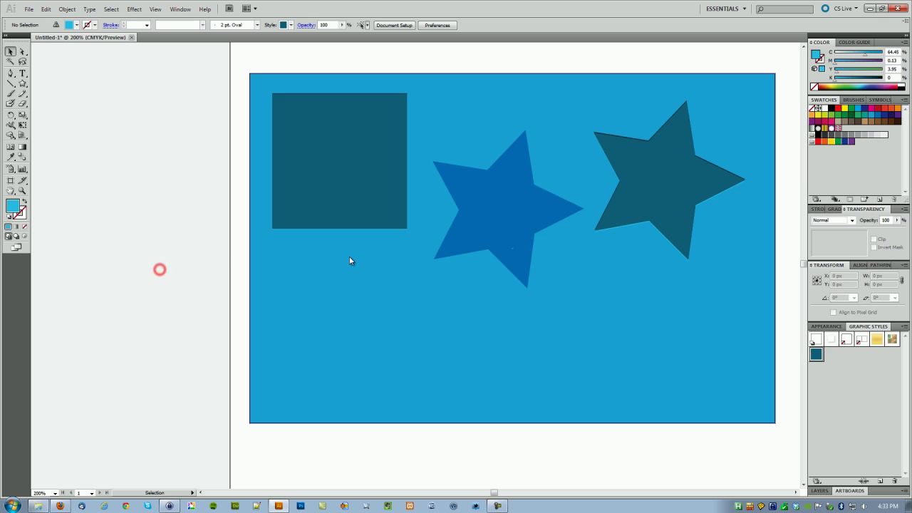
Type the word 'kematica' below the square
{"action": "left_click", "coordinate": [22, 73]}
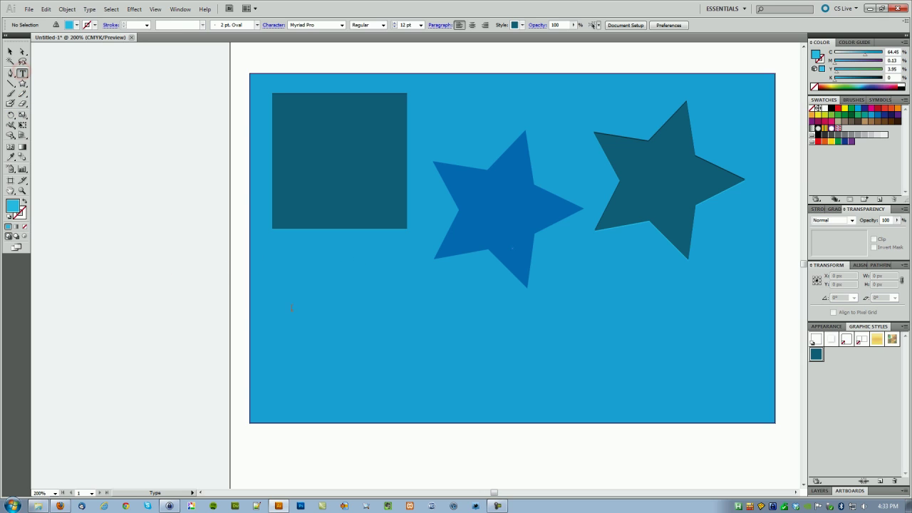
{"action": "left_click", "coordinate": [307, 328]}
{"action": "type", "text": "kematica"}
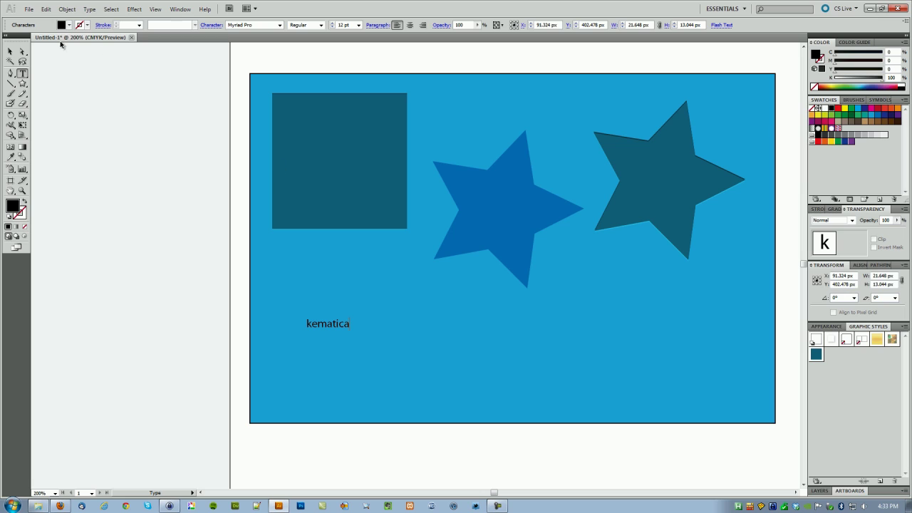
Enlarge the kematica text, place it below the stars and apply the teal letterpress style
{"action": "left_click", "coordinate": [11, 52]}
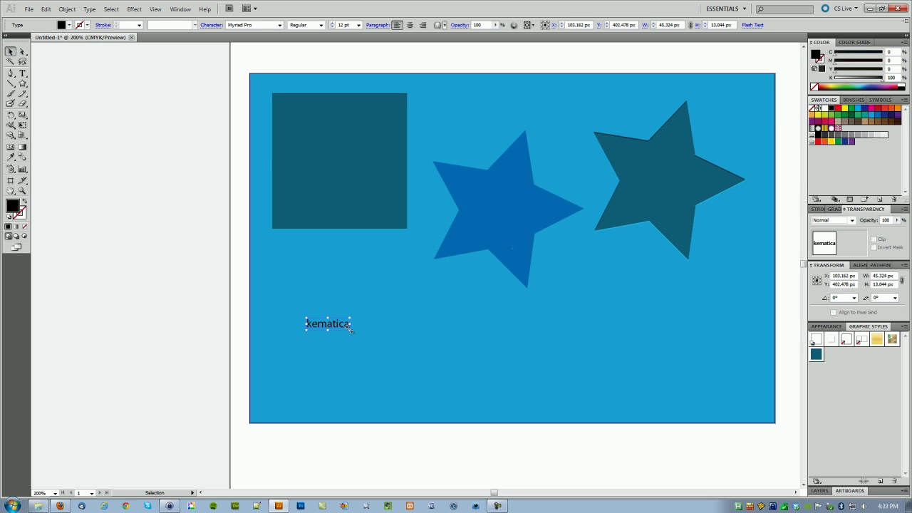
{"action": "left_click_drag", "start_coordinate": [350, 328], "coordinate": [770, 435]}
{"action": "left_click_drag", "start_coordinate": [627, 391], "coordinate": [637, 371]}
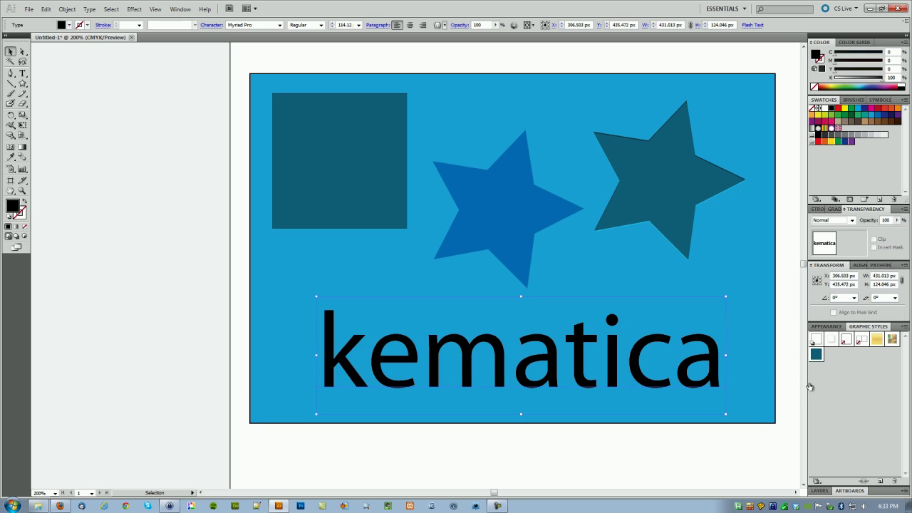
{"action": "left_click", "coordinate": [817, 354]}
{"action": "left_click", "coordinate": [656, 461]}
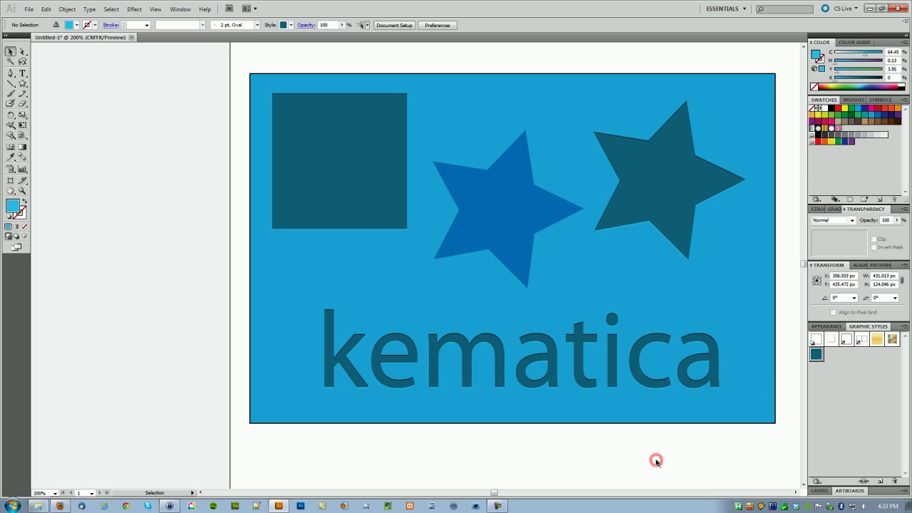